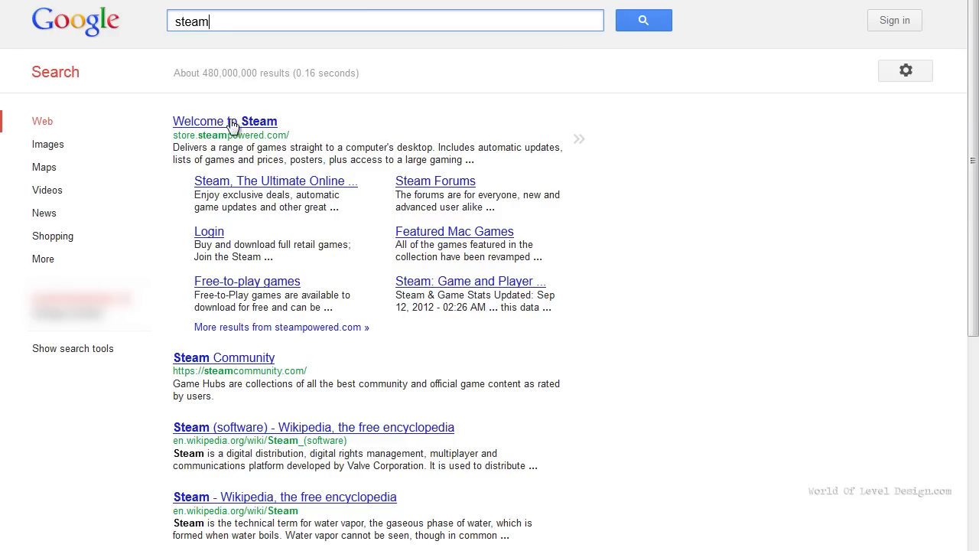
- Open the Steam store website from the search results
left_click(243, 125)
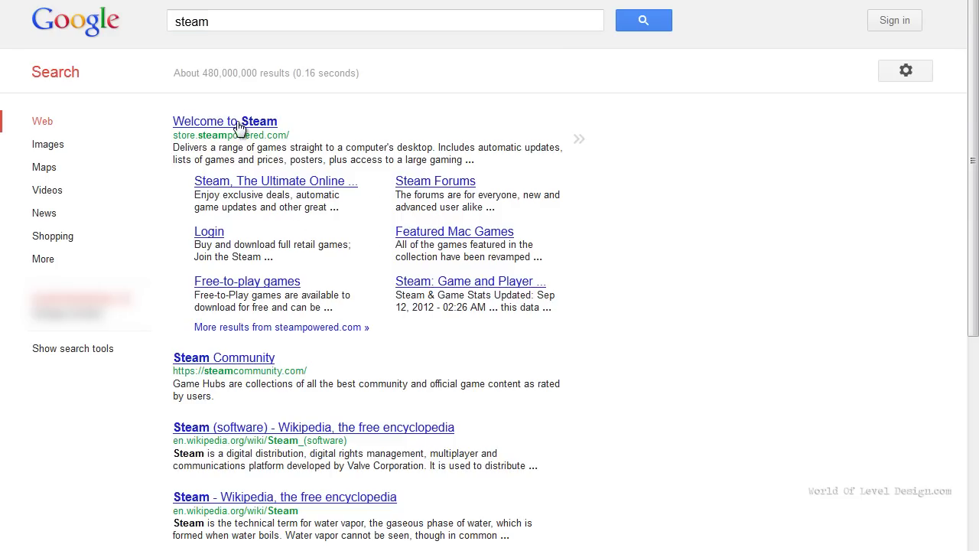
scroll(707, 43, "up", 1)
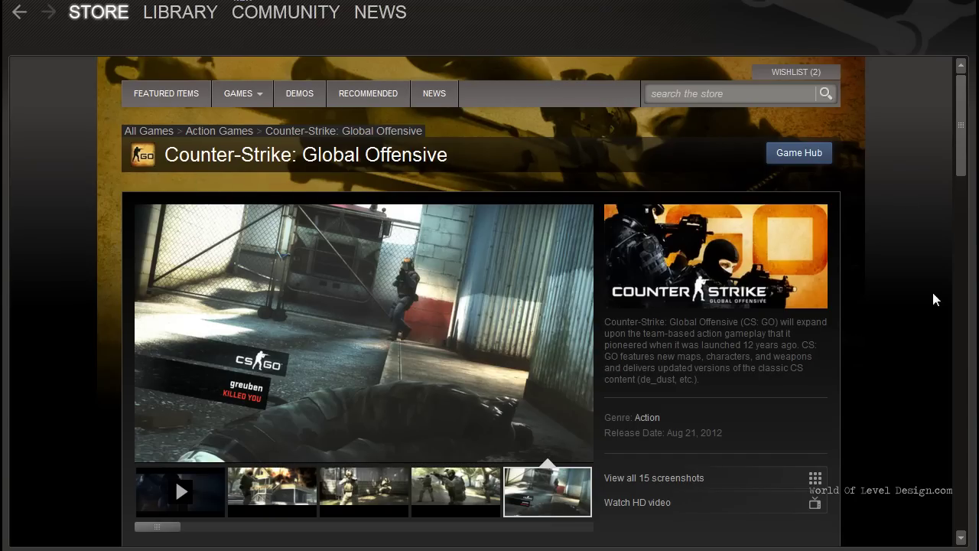
- Launch Counter-Strike: Global Offensive from the Steam library, and exit the game from its main menu
left_click(176, 20)
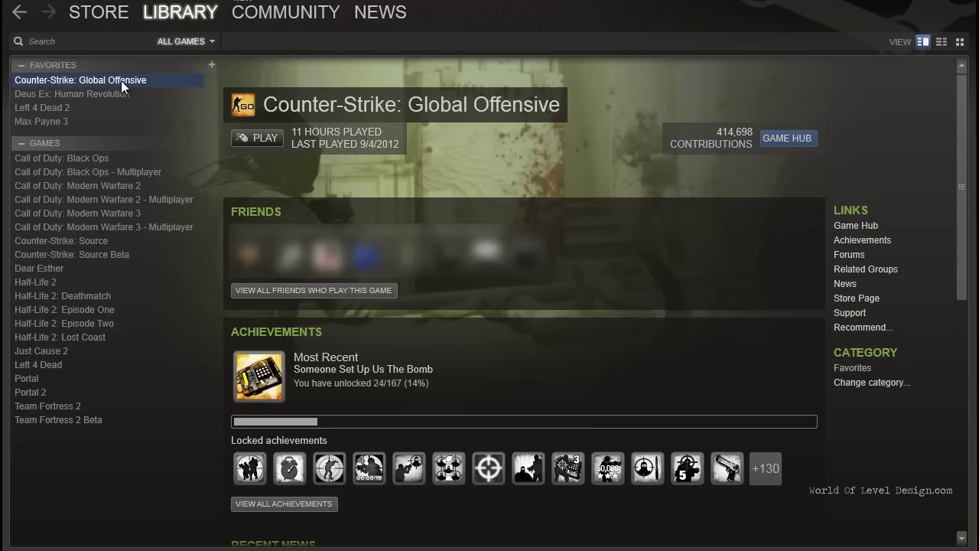
double_click(164, 83)
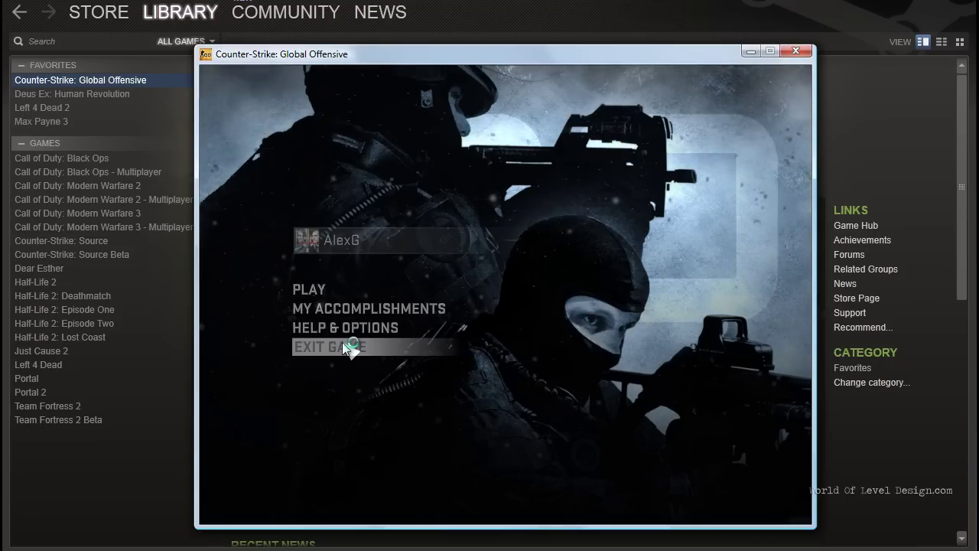
left_click(342, 343)
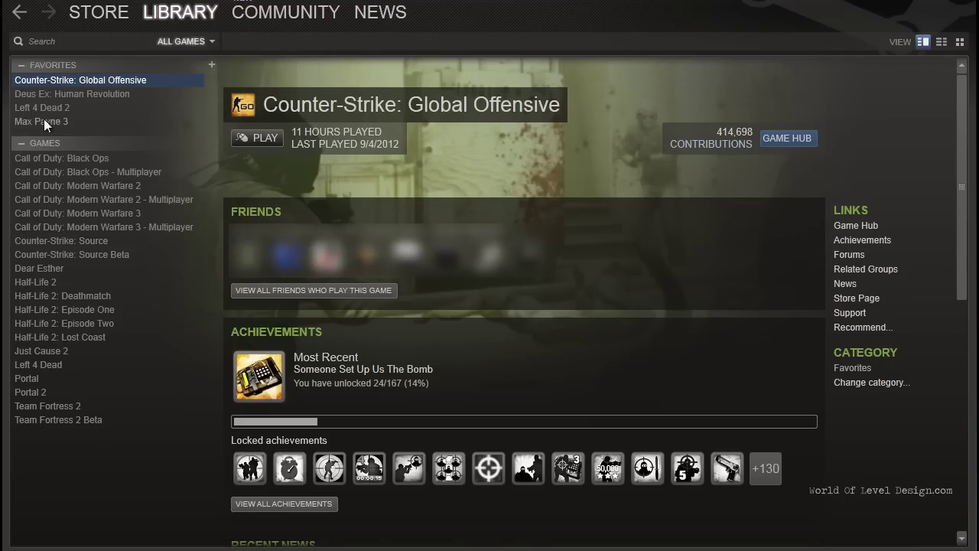
- Filter the Steam library to show only Tools and look through the list
left_click(208, 42)
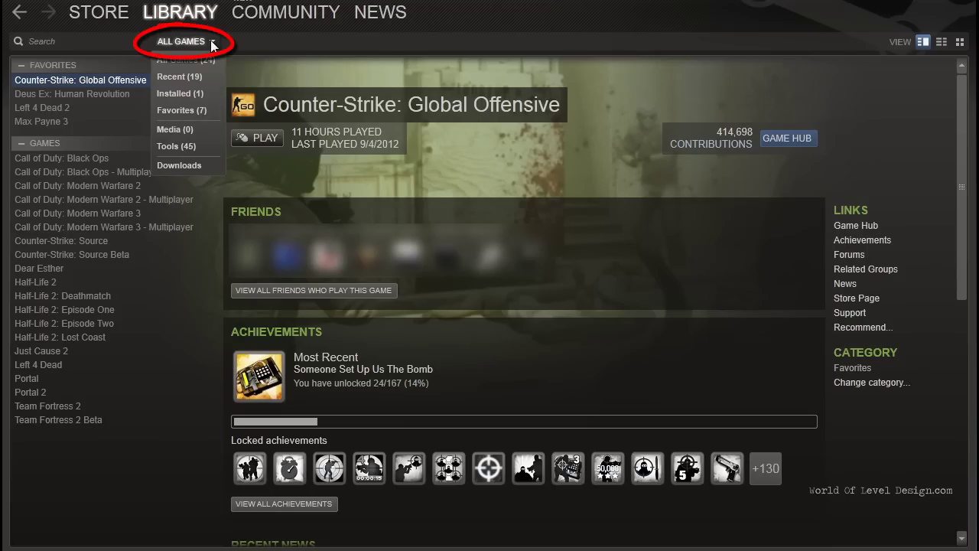
left_click(182, 145)
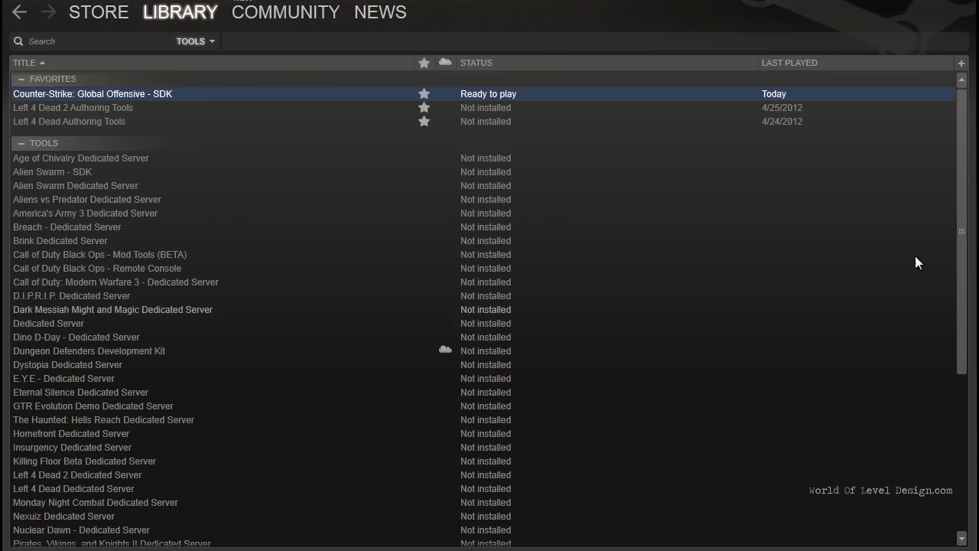
scroll(965, 302, "down", 3)
scroll(966, 290, "up", 3)
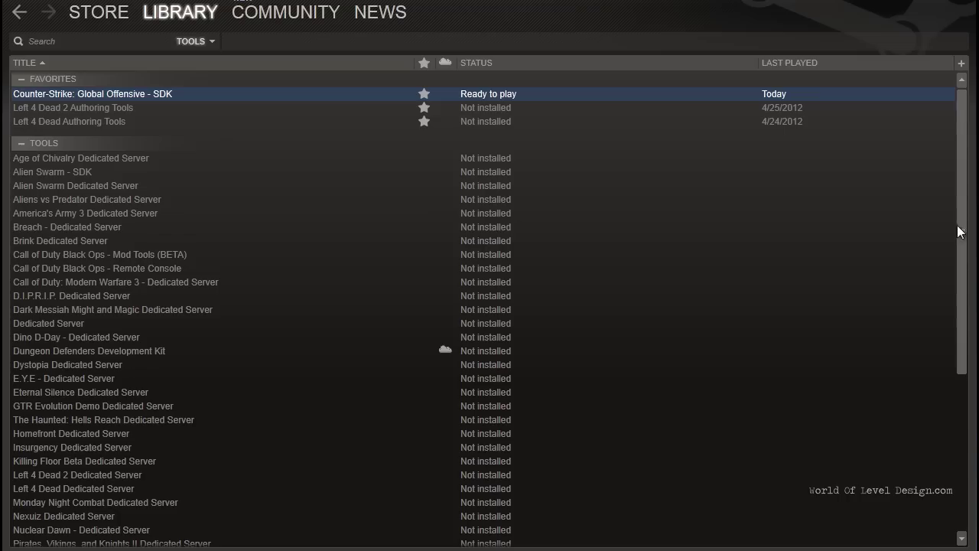
right_click(85, 212)
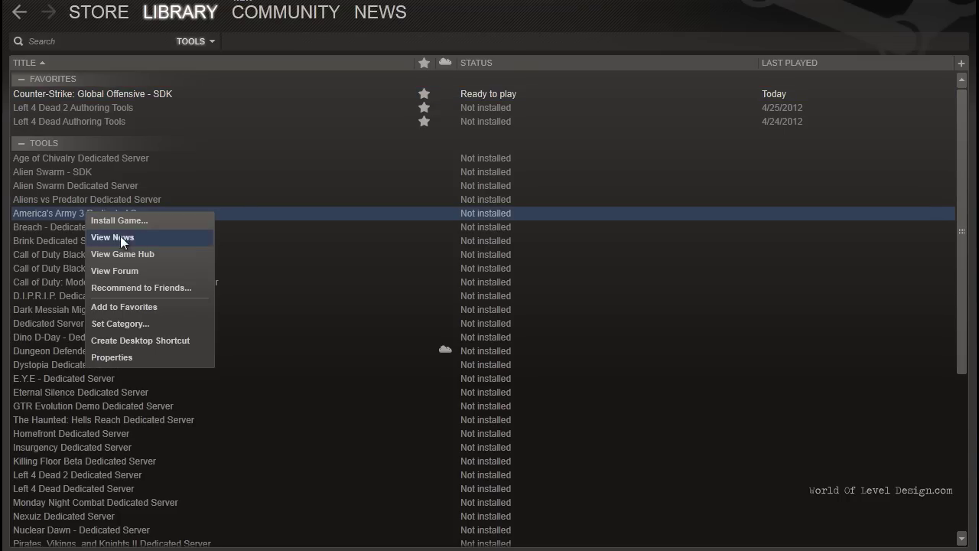
left_click(145, 97)
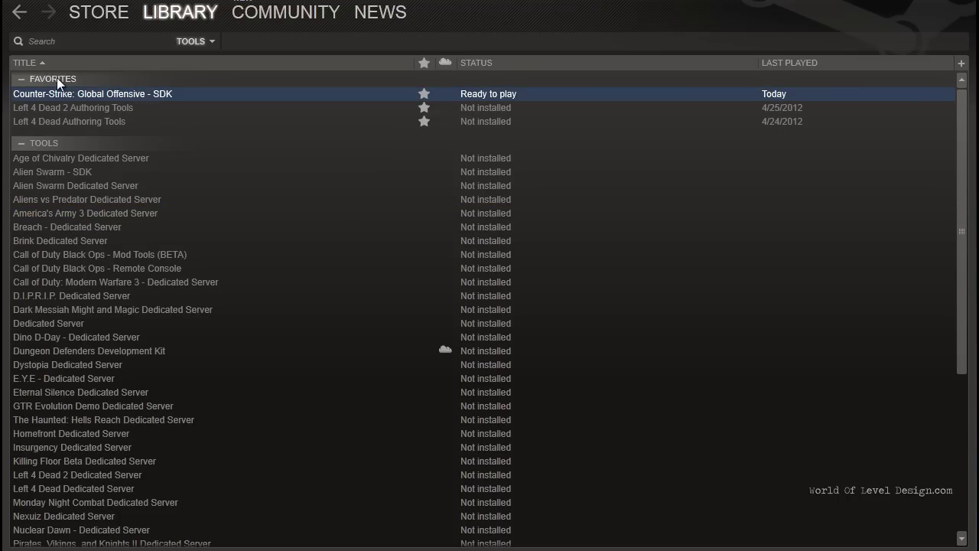
right_click(82, 172)
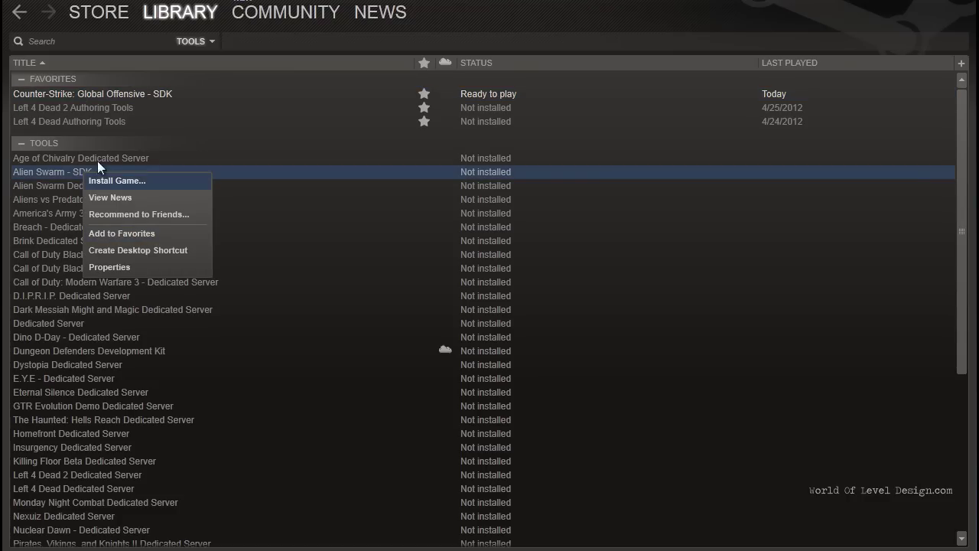
- Launch Counter-Strike: Global Offensive - SDK from the favorites and start the Hammer editor
left_click(126, 96)
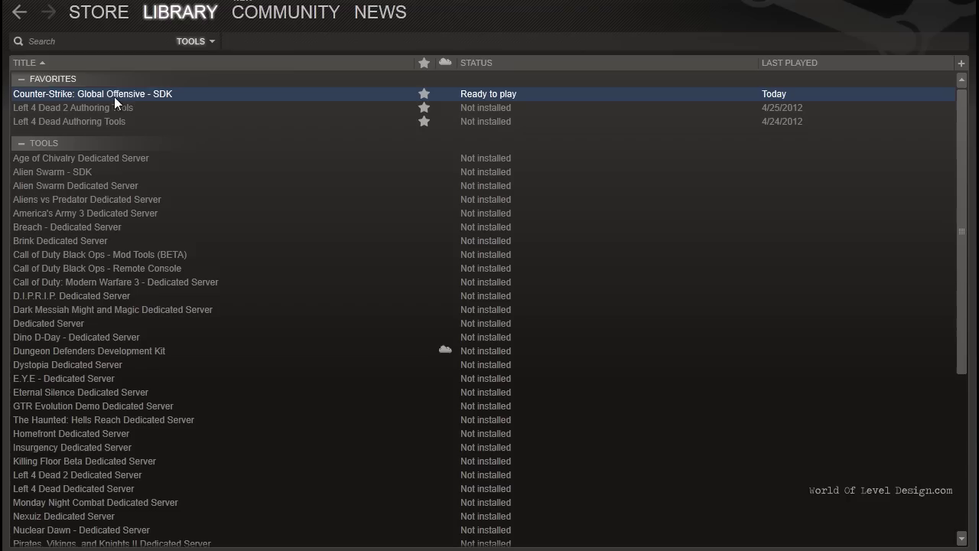
double_click(140, 97)
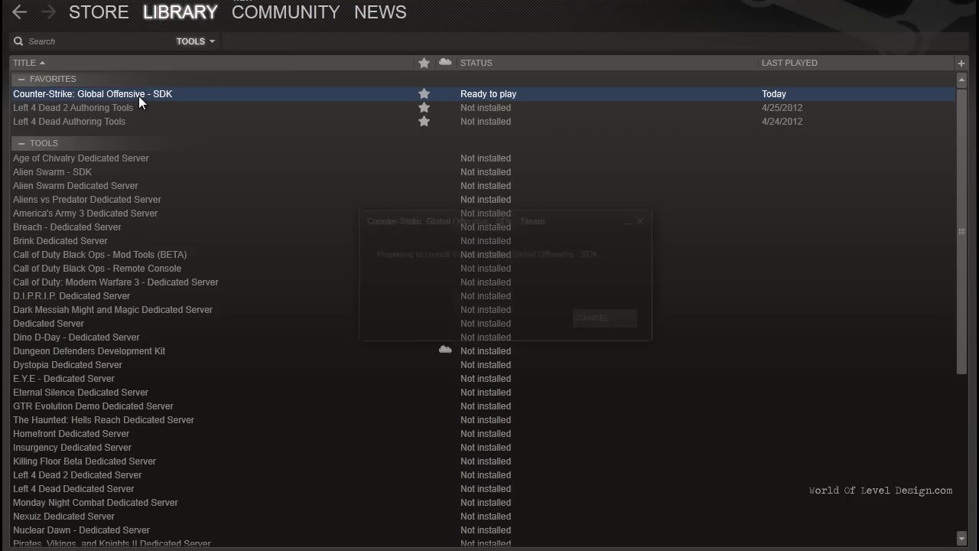
left_click(467, 192)
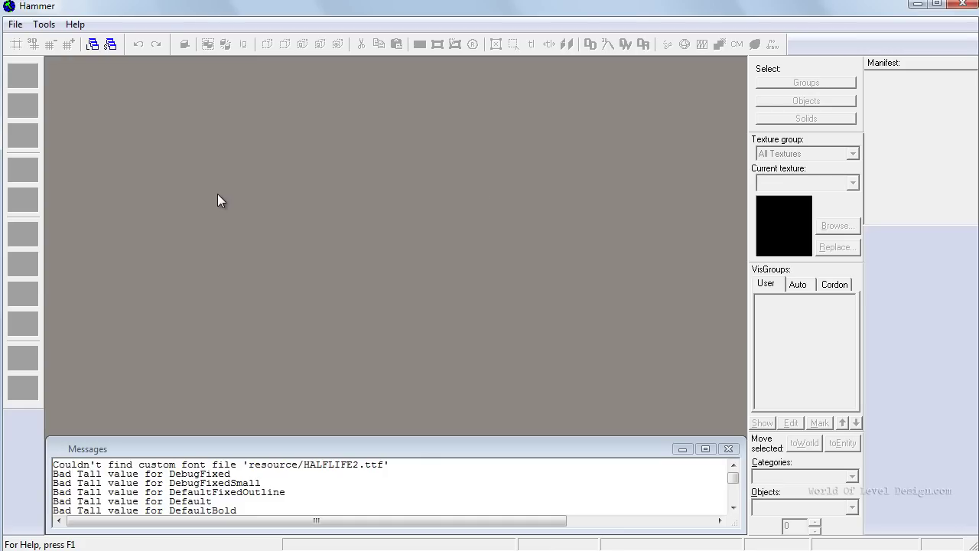
- Open the map cs_office_main.vmf from the cs_office folder inside maps\instances and look around in the camera view
left_click(15, 24)
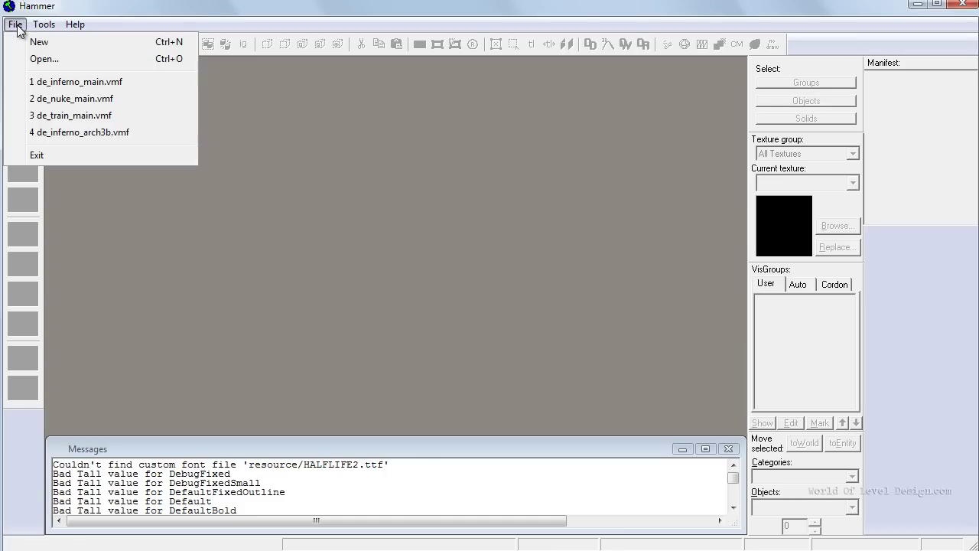
left_click(35, 61)
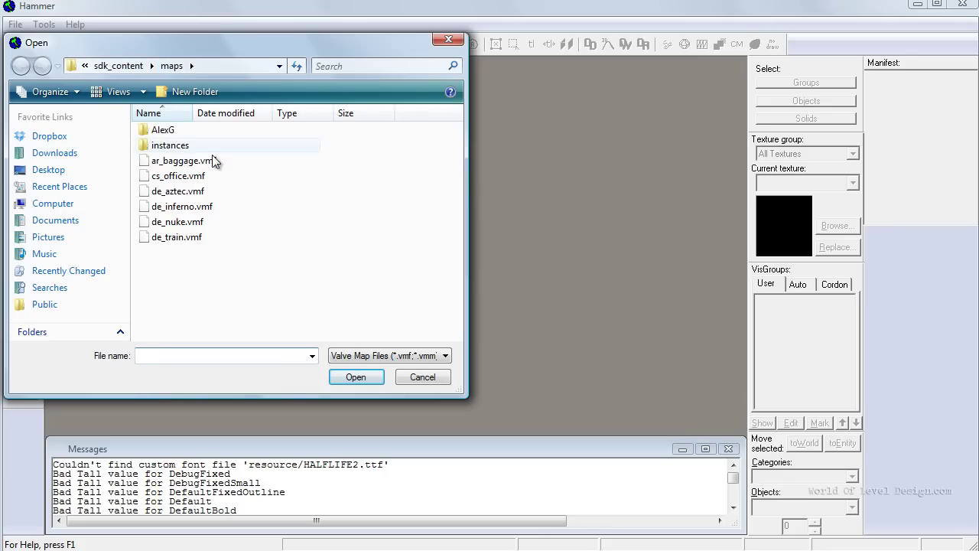
double_click(169, 145)
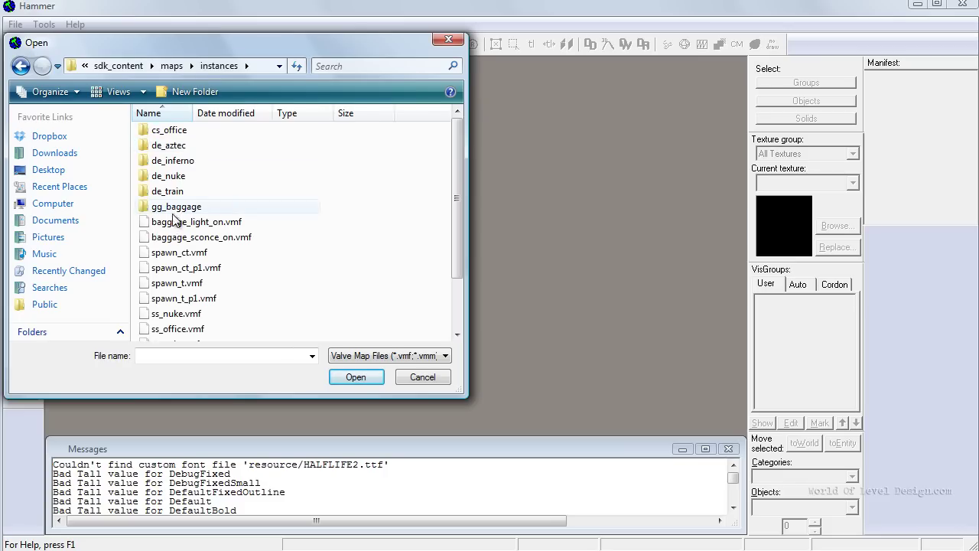
double_click(171, 132)
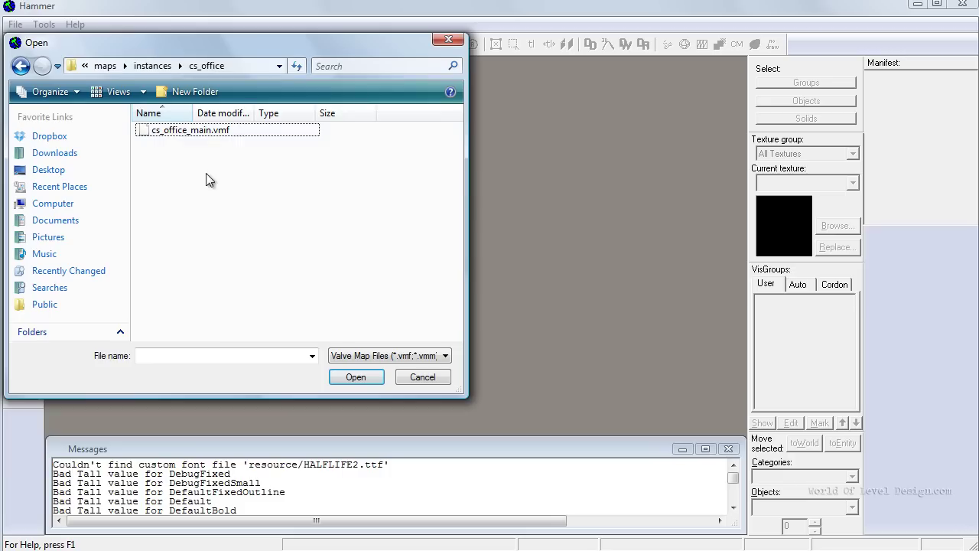
left_click(175, 134)
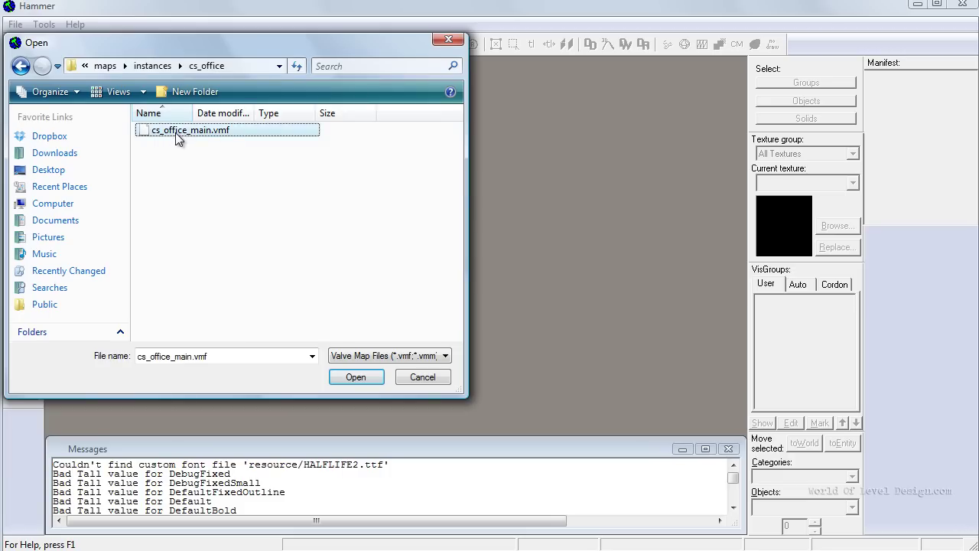
double_click(230, 133)
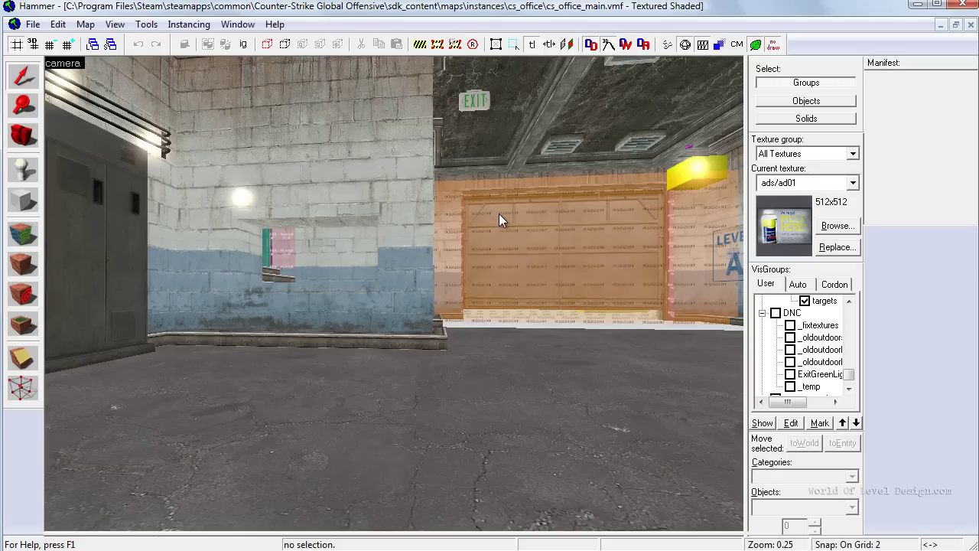
key("w")
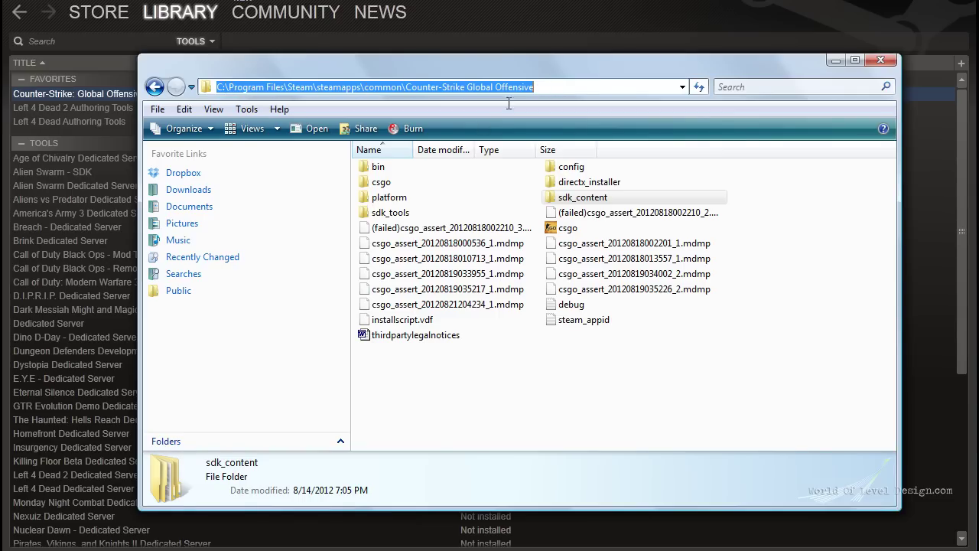
- In the file explorer, look inside the plugins folder of sdk_tools, and return to the Counter-Strike Global Offensive folder
left_click(398, 217)
double_click(397, 216)
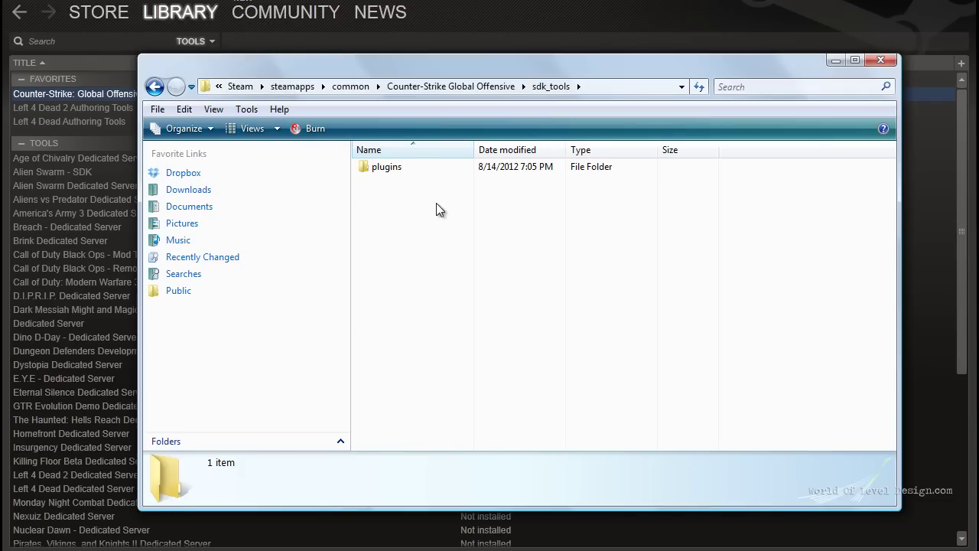
left_click(403, 168)
double_click(402, 166)
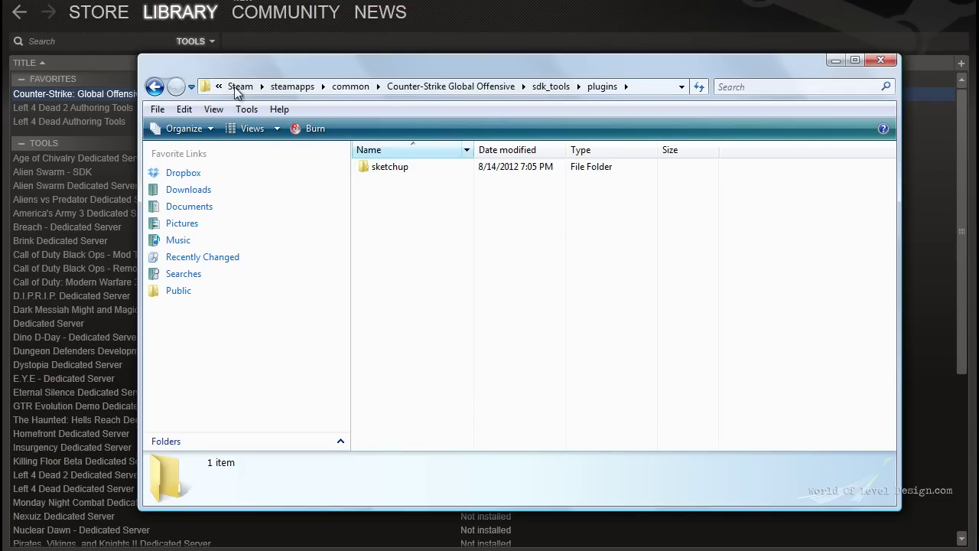
left_click(155, 86)
left_click(156, 87)
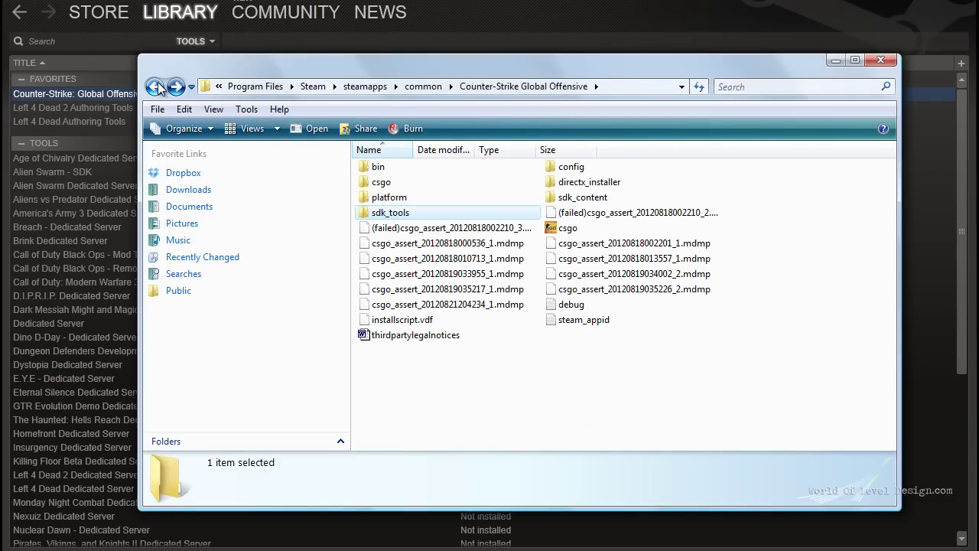
- View the example map files in the sdk_content\maps folder, and return to the Steam tools list
double_click(574, 198)
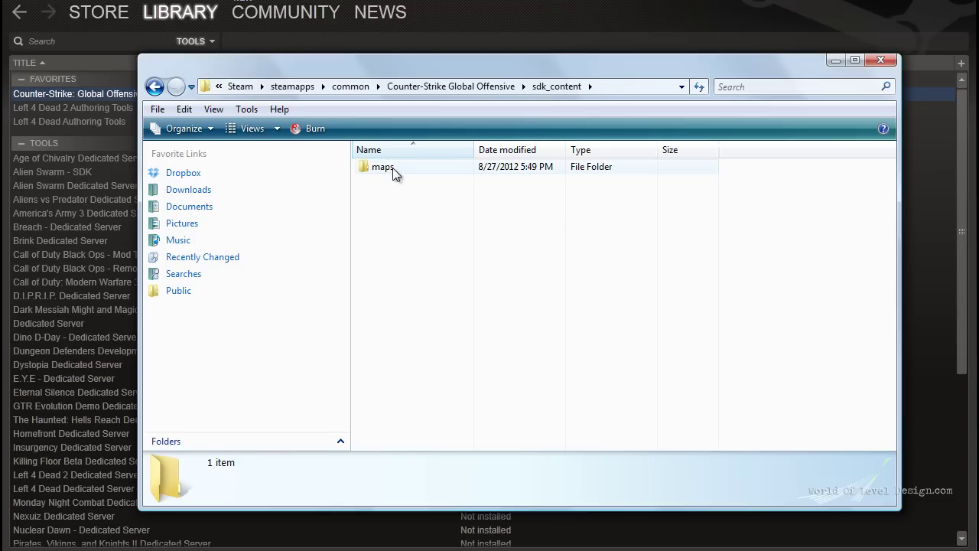
double_click(386, 168)
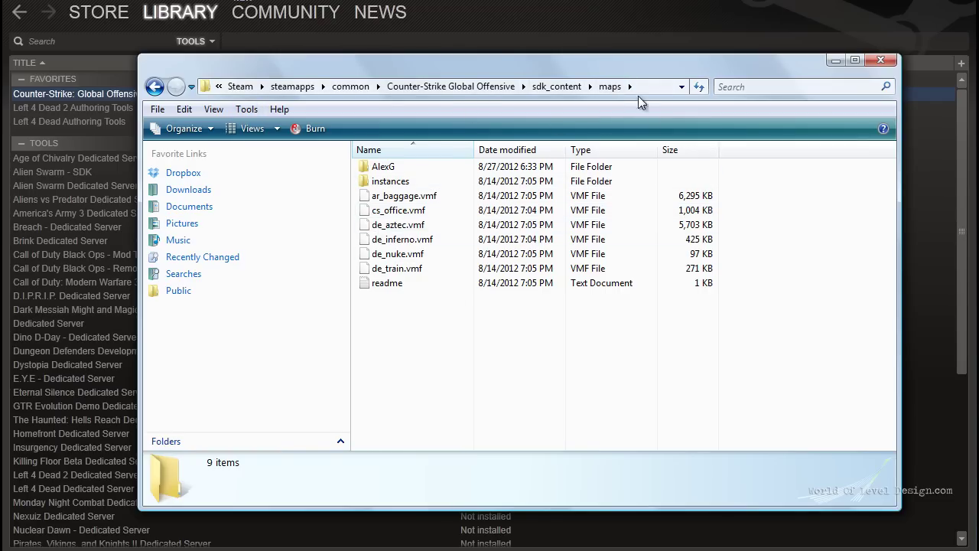
left_click(495, 8)
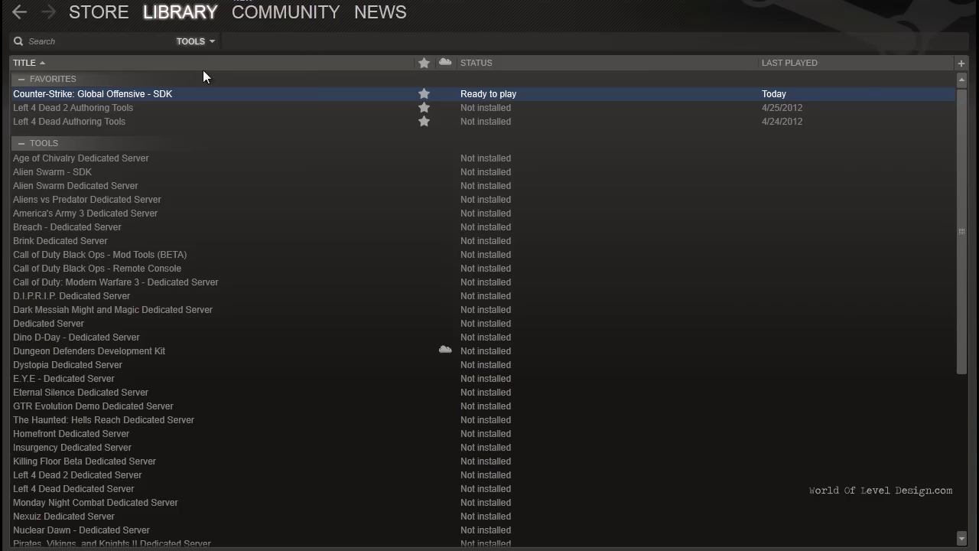